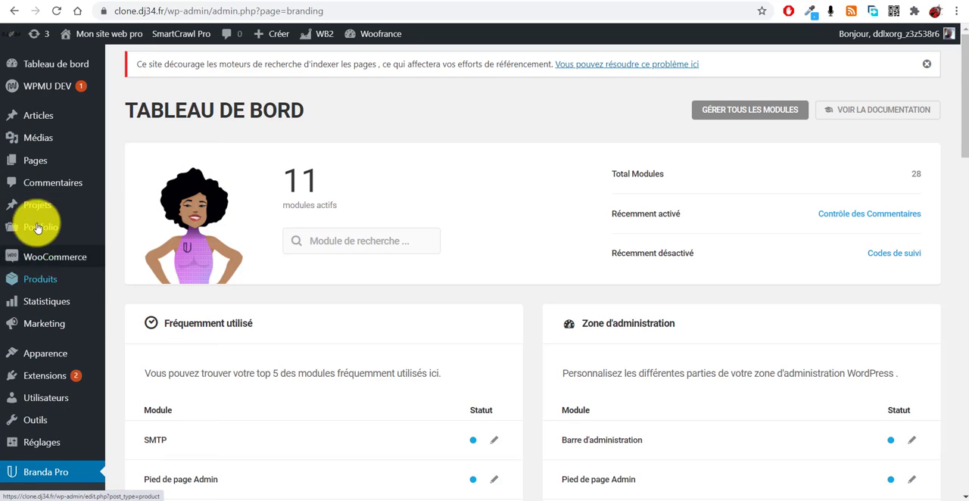
- Examine the Branda Pro dashboard's module lists and the entries of the WordPress admin sidebar
{"action": "mouse_move", "coordinate": [1, 447]}
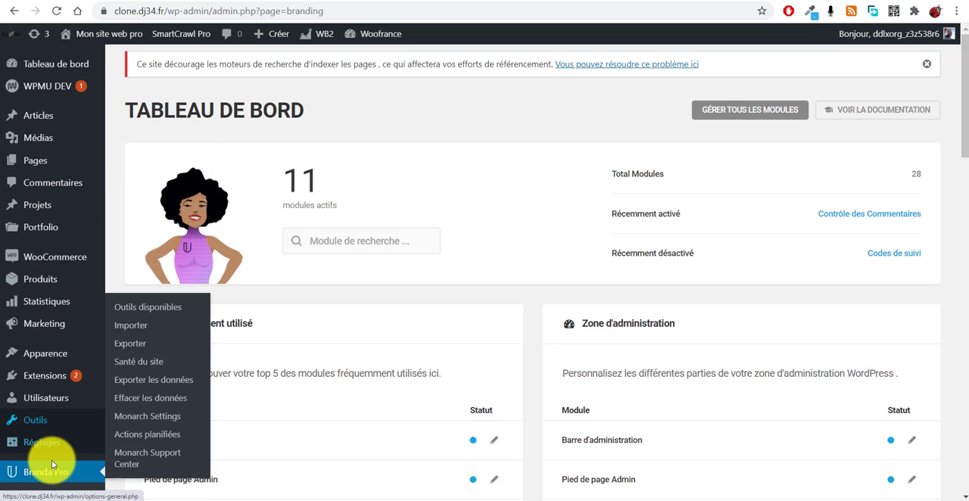
{"action": "scroll", "coordinate": [30, 401], "scroll_direction": "down", "scroll_amount": 5}
{"action": "scroll", "coordinate": [45, 427], "scroll_direction": "up", "scroll_amount": 5}
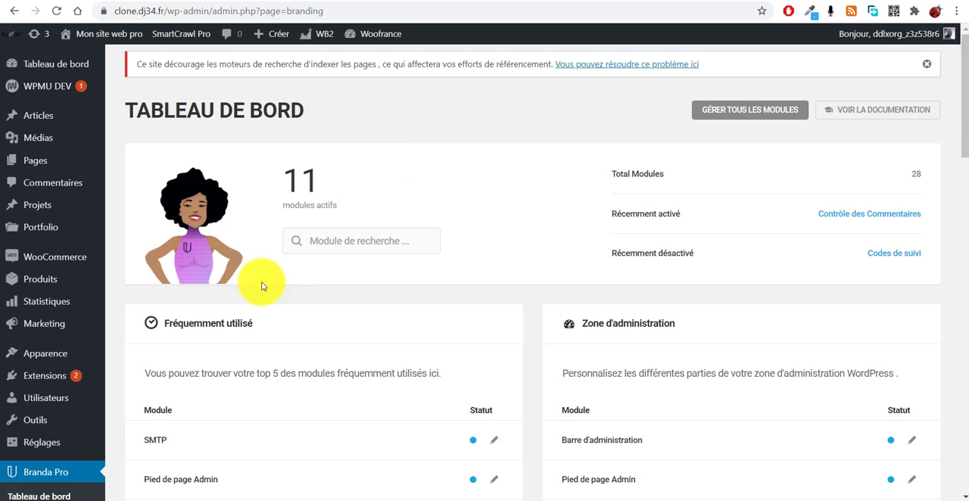
{"action": "scroll", "coordinate": [227, 310], "scroll_direction": "down", "scroll_amount": 2}
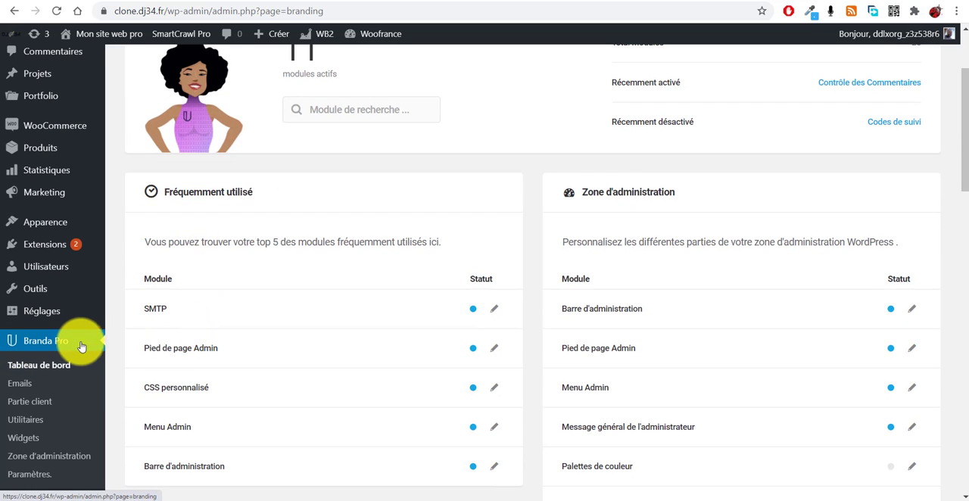
{"action": "scroll", "coordinate": [83, 346], "scroll_direction": "up", "scroll_amount": 3}
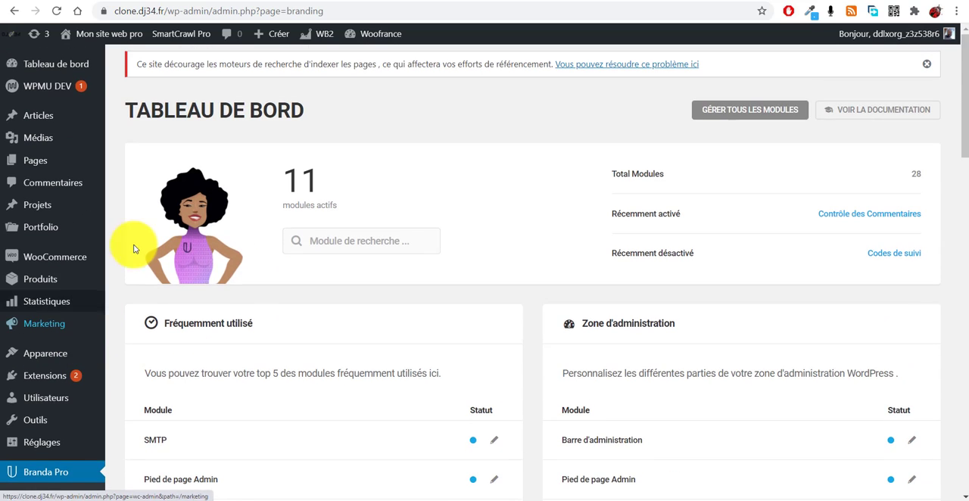
{"action": "scroll", "coordinate": [148, 327], "scroll_direction": "down", "scroll_amount": 2}
{"action": "scroll", "coordinate": [148, 327], "scroll_direction": "down", "scroll_amount": 3}
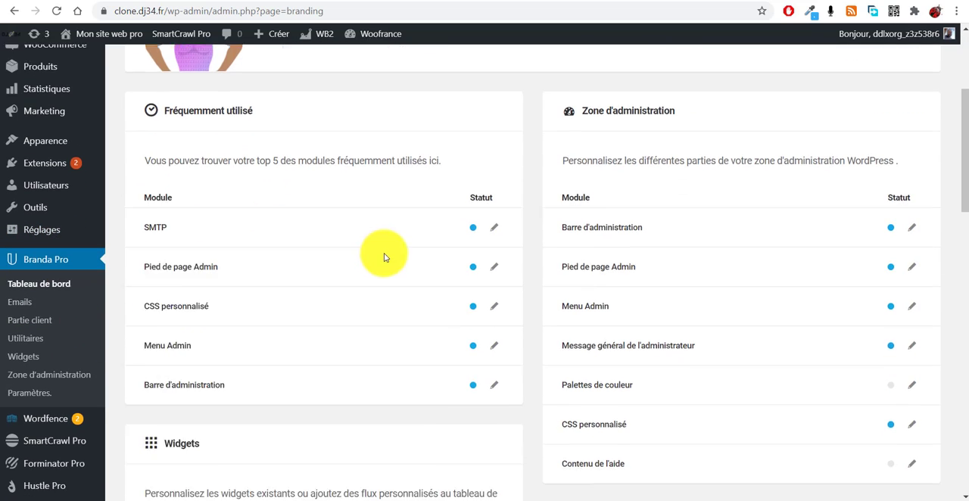
{"action": "scroll", "coordinate": [120, 280], "scroll_direction": "up", "scroll_amount": 5}
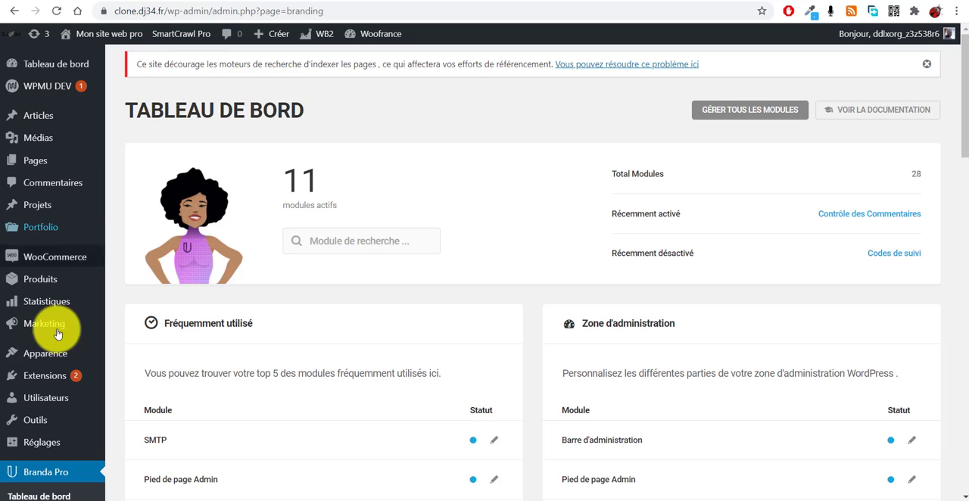
{"action": "scroll", "coordinate": [53, 326], "scroll_direction": "down", "scroll_amount": 2}
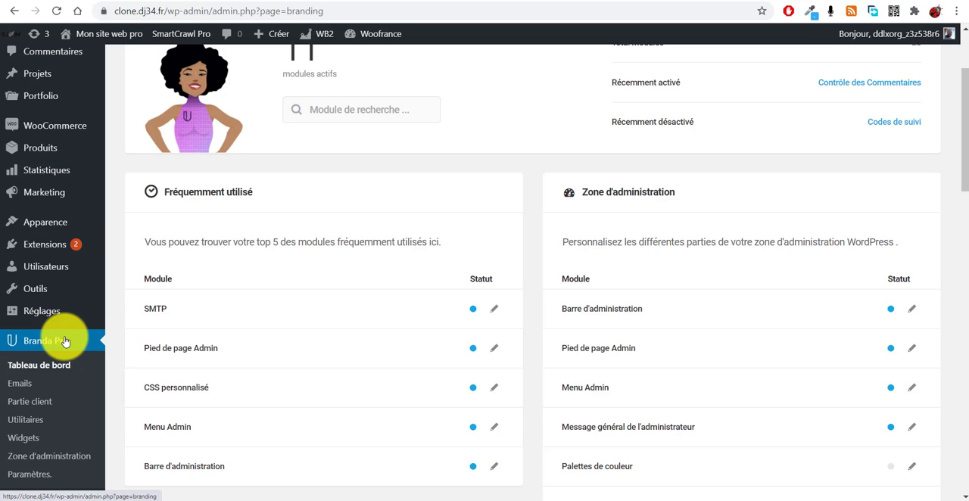
{"action": "scroll", "coordinate": [46, 424], "scroll_direction": "down", "scroll_amount": 1}
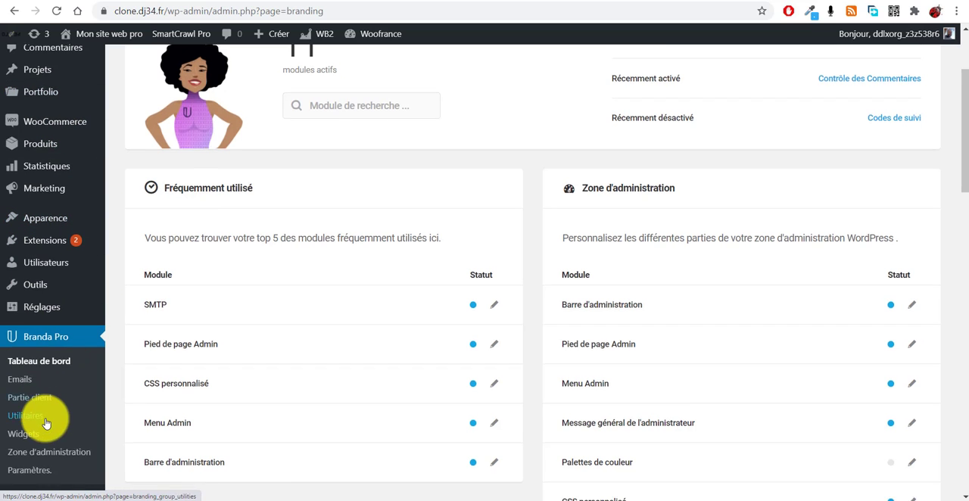
{"action": "scroll", "coordinate": [43, 389], "scroll_direction": "down", "scroll_amount": 3}
{"action": "scroll", "coordinate": [43, 389], "scroll_direction": "up", "scroll_amount": 5}
{"action": "scroll", "coordinate": [65, 303], "scroll_direction": "down", "scroll_amount": 2}
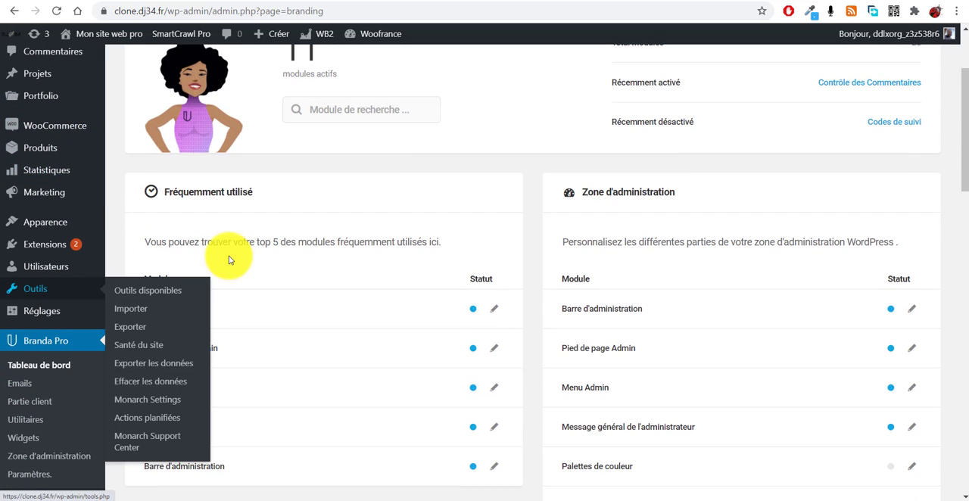
- Open the Custom Admin menu customization of the Menu Admin module and choose customization by User Roles
{"action": "scroll", "coordinate": [450, 290], "scroll_direction": "down", "scroll_amount": 1}
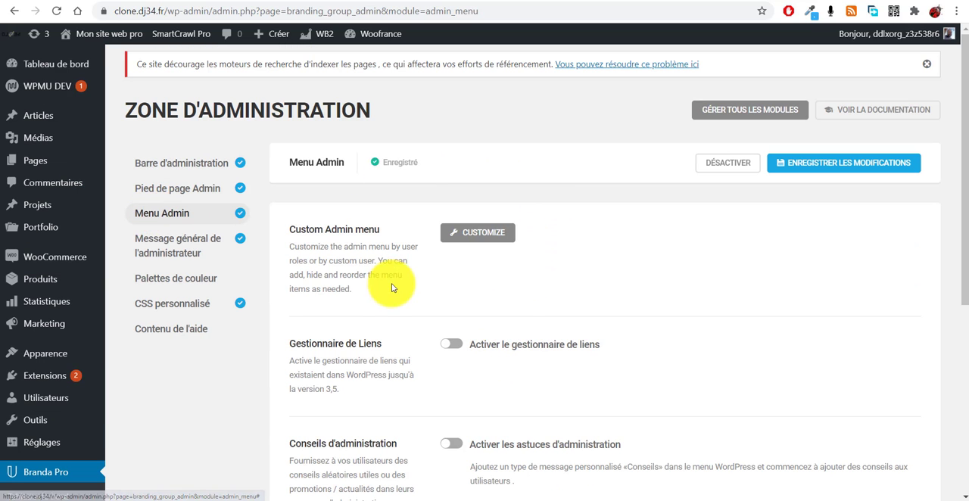
{"action": "scroll", "coordinate": [406, 257], "scroll_direction": "down", "scroll_amount": 3}
{"action": "scroll", "coordinate": [417, 249], "scroll_direction": "up", "scroll_amount": 2}
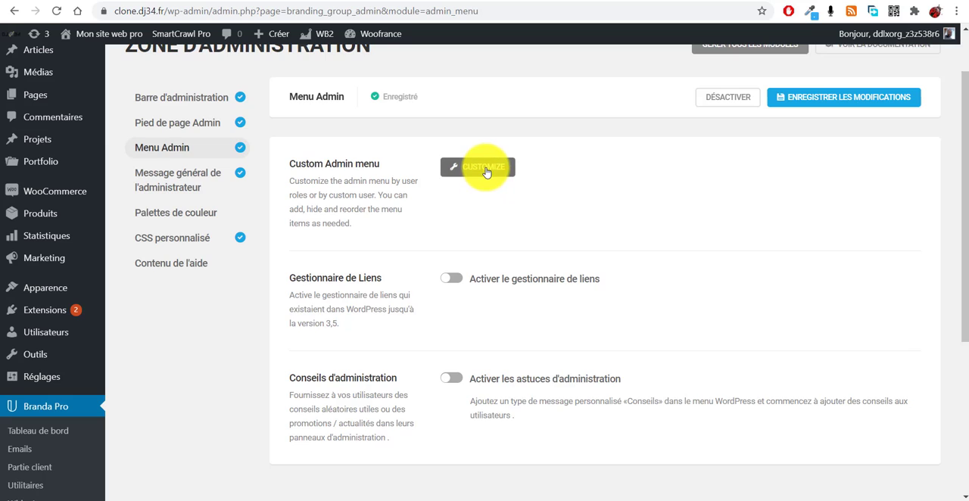
{"action": "left_click", "coordinate": [478, 167]}
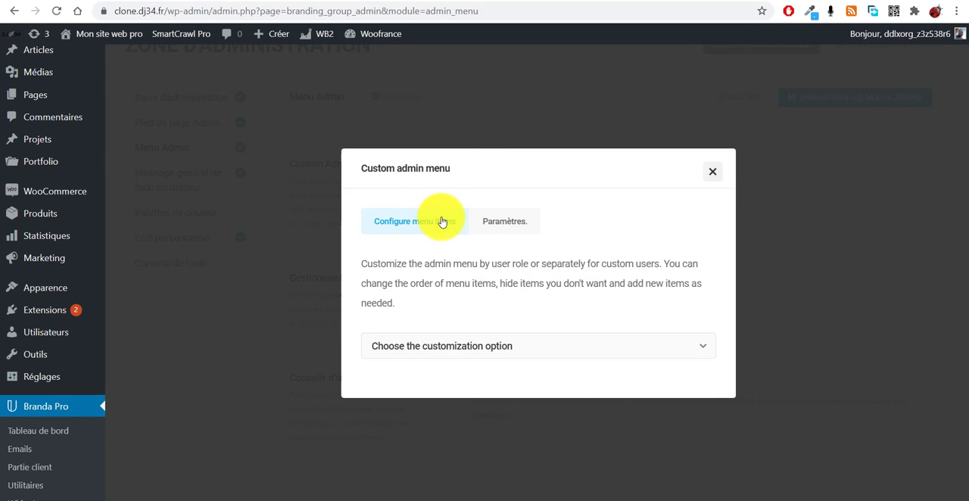
{"action": "left_click", "coordinate": [586, 351]}
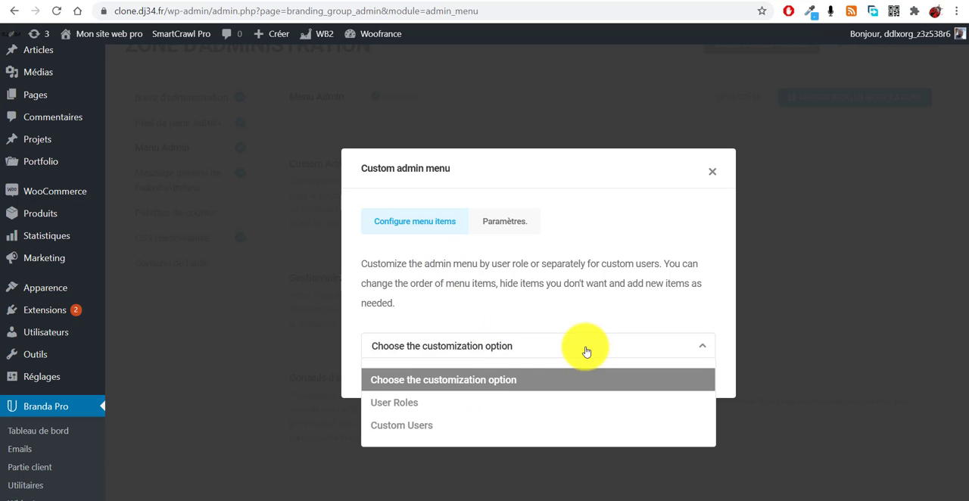
{"action": "left_click", "coordinate": [419, 407]}
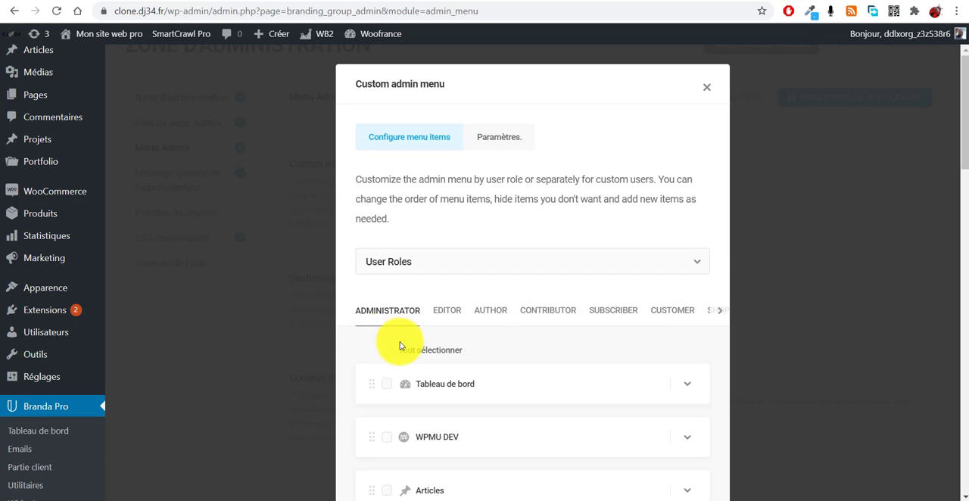
- Hide the WooCommerce item in the Administrator role's custom admin menu
{"action": "scroll", "coordinate": [400, 281], "scroll_direction": "down", "scroll_amount": 1}
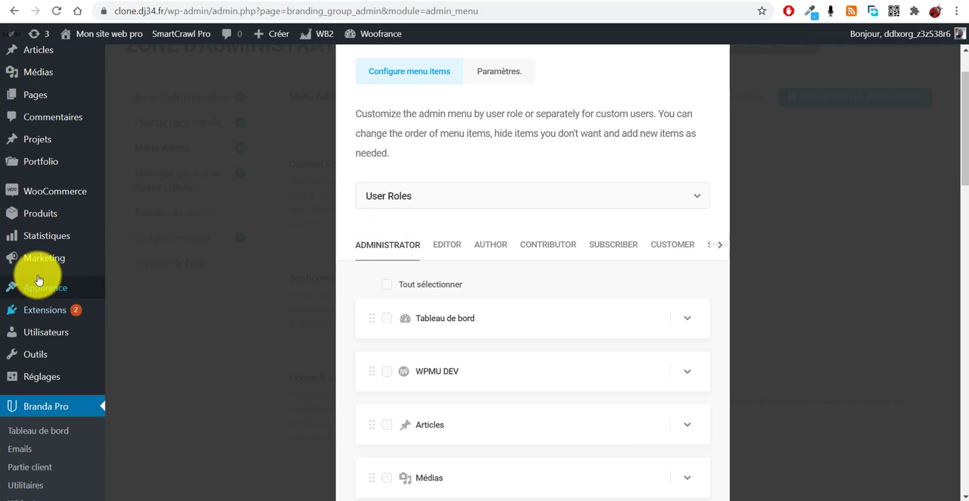
{"action": "scroll", "coordinate": [519, 259], "scroll_direction": "up", "scroll_amount": 1}
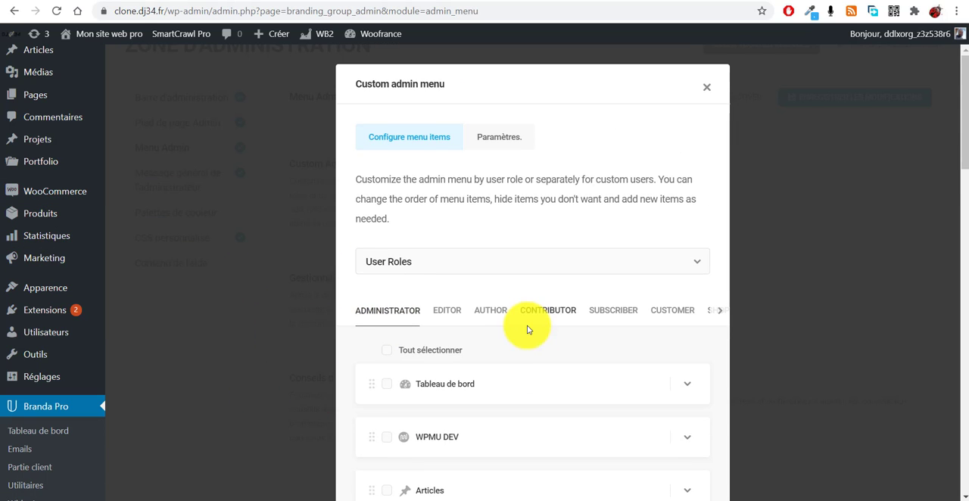
{"action": "scroll", "coordinate": [523, 336], "scroll_direction": "down", "scroll_amount": 6}
{"action": "scroll", "coordinate": [503, 269], "scroll_direction": "down", "scroll_amount": 1}
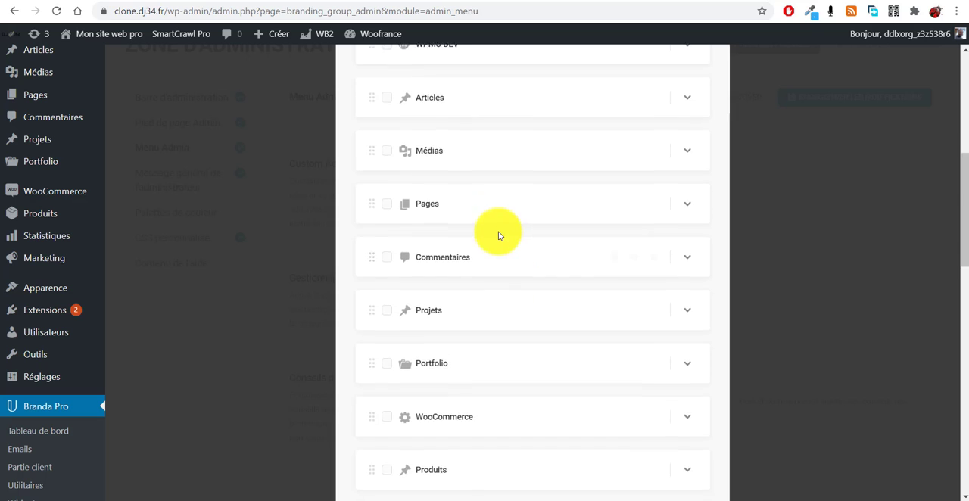
{"action": "scroll", "coordinate": [500, 234], "scroll_direction": "up", "scroll_amount": 5}
{"action": "scroll", "coordinate": [481, 337], "scroll_direction": "down", "scroll_amount": 1}
{"action": "scroll", "coordinate": [482, 337], "scroll_direction": "down", "scroll_amount": 5}
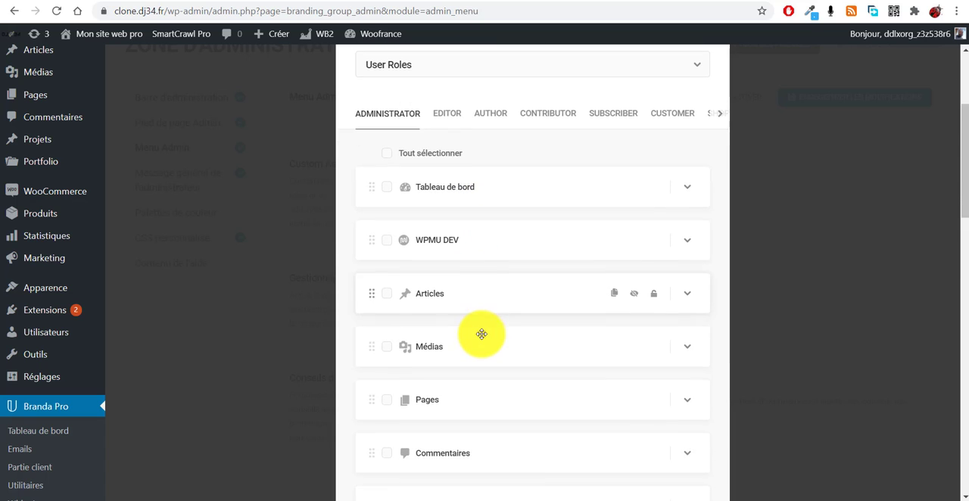
{"action": "scroll", "coordinate": [481, 334], "scroll_direction": "down", "scroll_amount": 1}
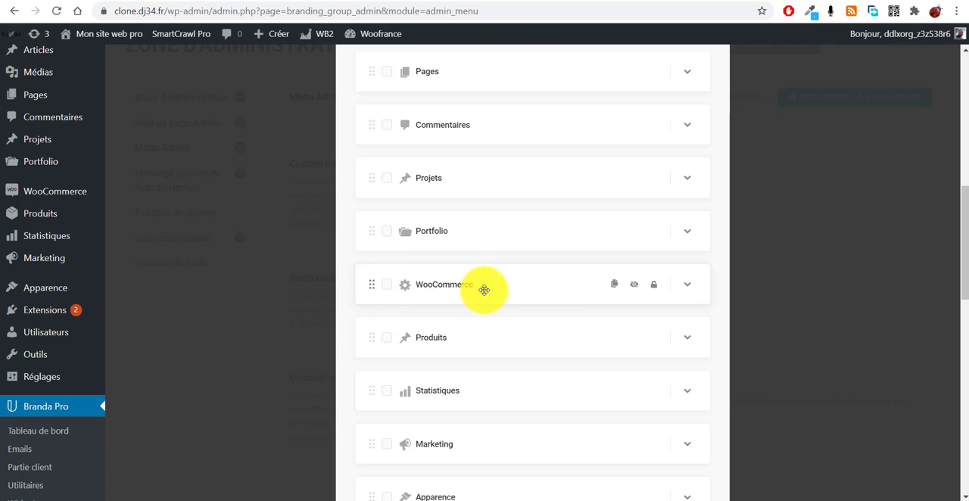
{"action": "scroll", "coordinate": [484, 290], "scroll_direction": "down", "scroll_amount": 1}
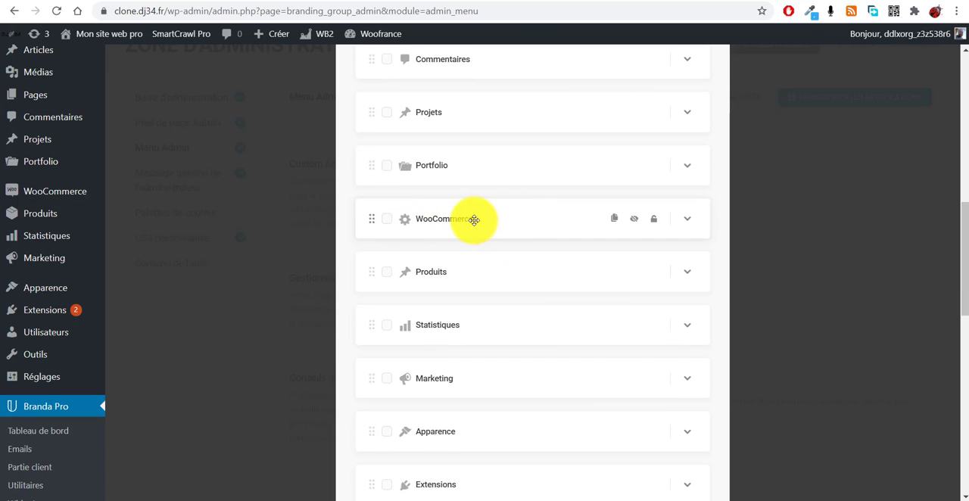
{"action": "mouse_move", "coordinate": [59, 193]}
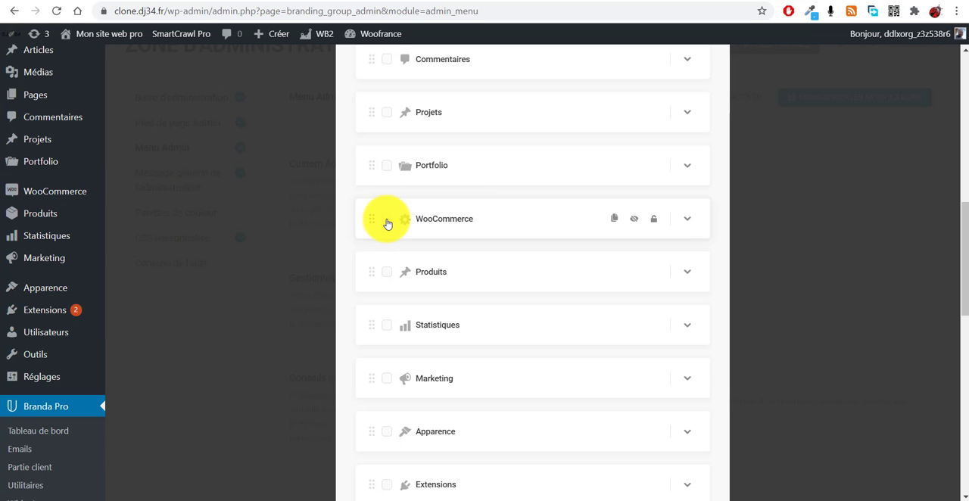
{"action": "left_click", "coordinate": [636, 220]}
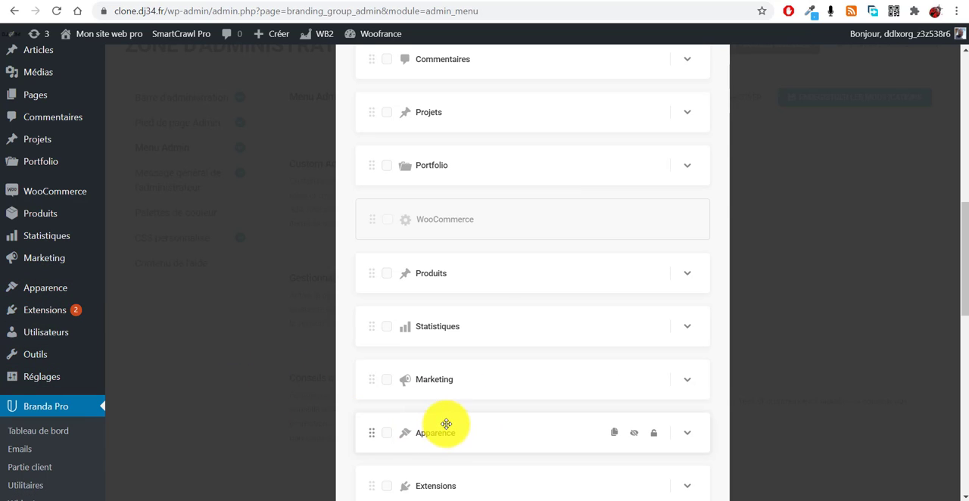
- Move the Apparence item directly below Tableau de bord in the Administrator menu and apply the menu changes
{"action": "left_click_drag", "start_coordinate": [452, 367], "coordinate": [438, 301]}
{"action": "scroll", "coordinate": [606, 257], "scroll_direction": "down", "scroll_amount": 15}
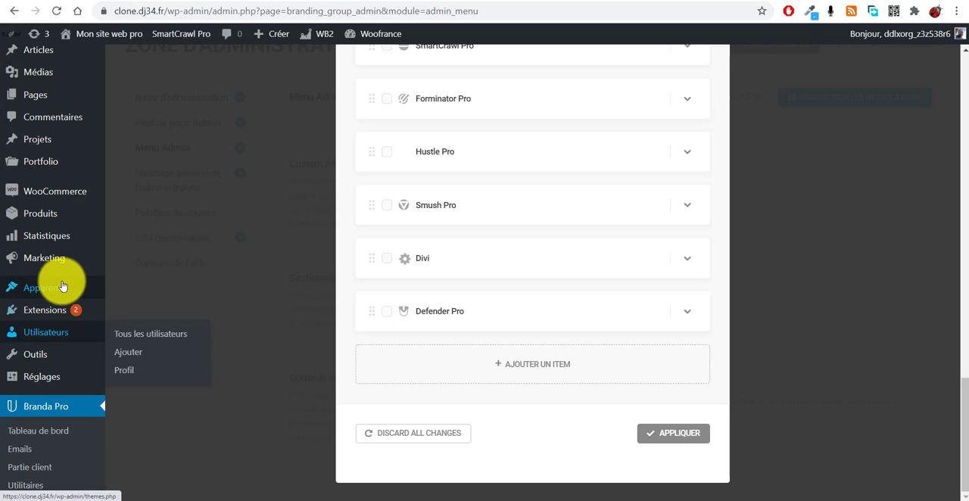
{"action": "left_click", "coordinate": [687, 432]}
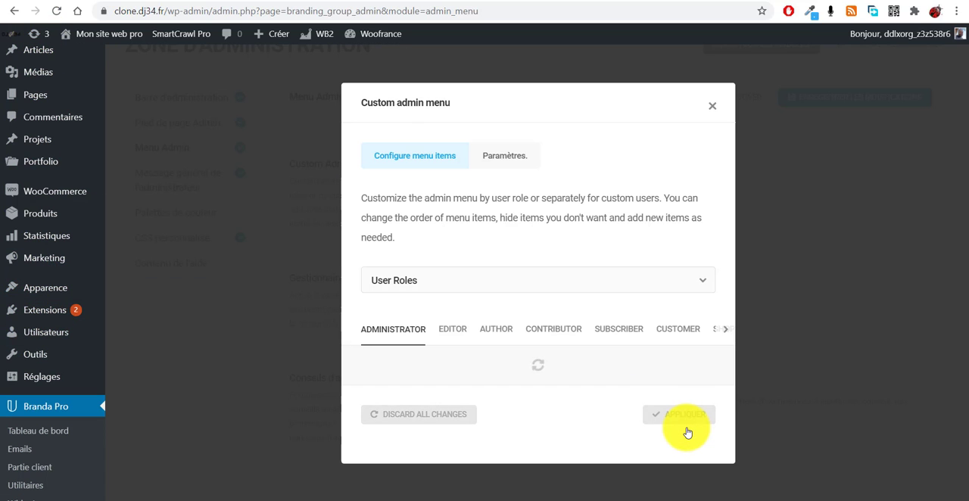
{"action": "left_click", "coordinate": [61, 199]}
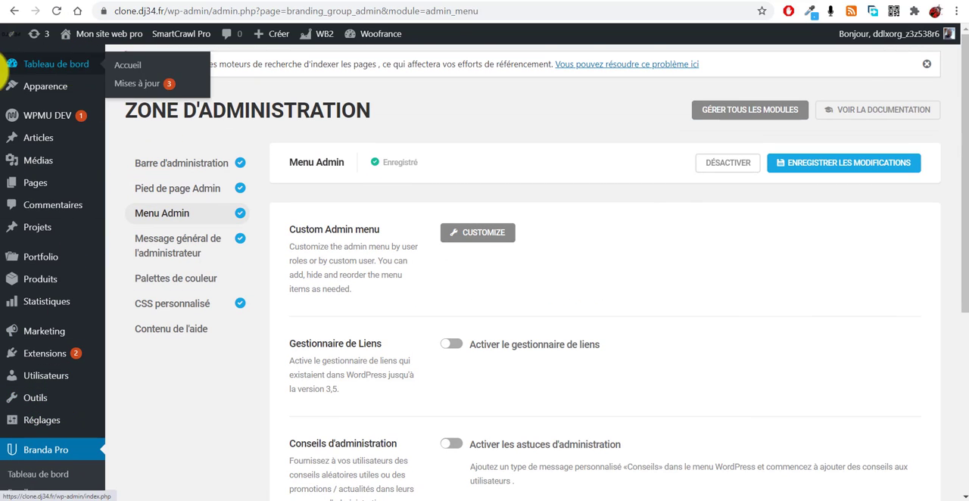
- Check the rearranged admin sidebar and reopen the Custom Admin menu customization for User Roles
{"action": "mouse_move", "coordinate": [71, 84]}
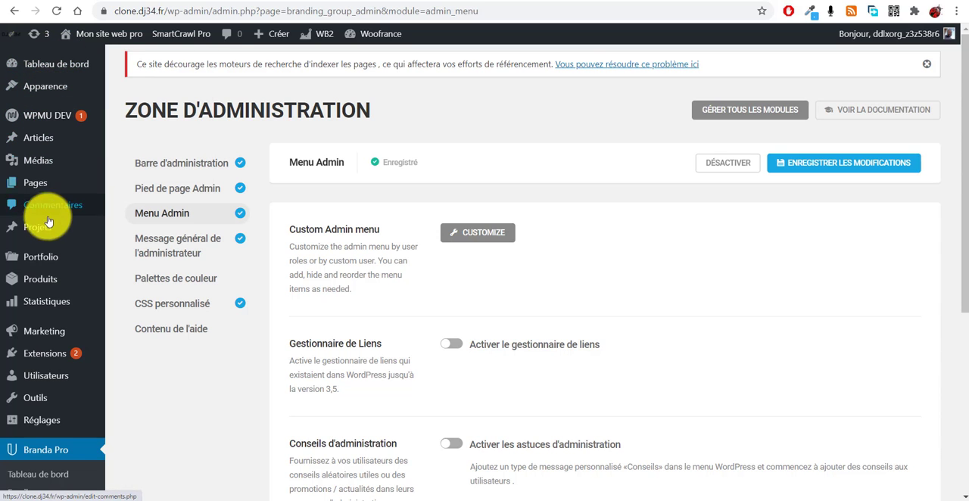
{"action": "scroll", "coordinate": [44, 450], "scroll_direction": "down", "scroll_amount": 4}
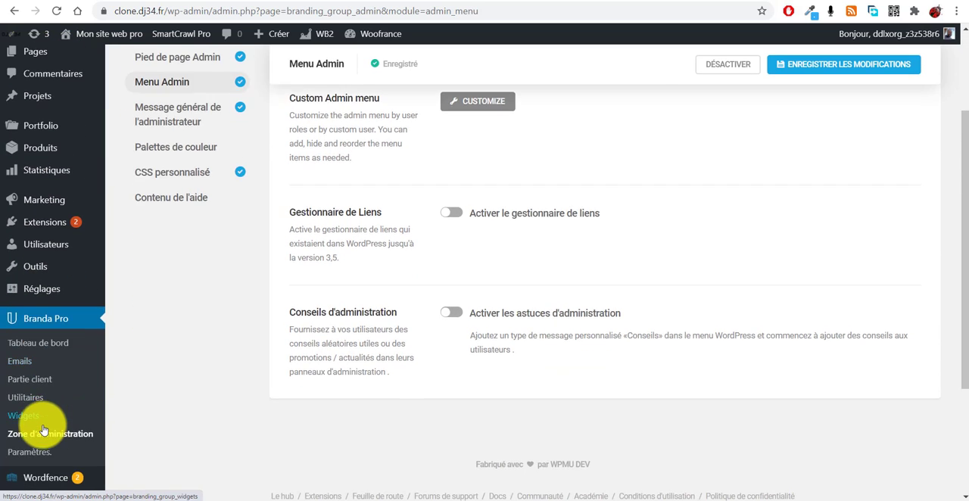
{"action": "scroll", "coordinate": [42, 473], "scroll_direction": "up", "scroll_amount": 5}
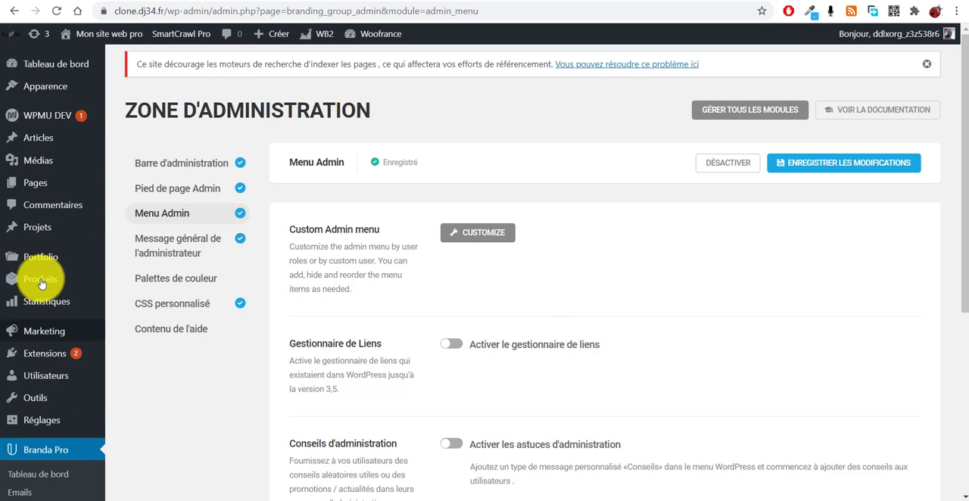
{"action": "mouse_move", "coordinate": [92, 305]}
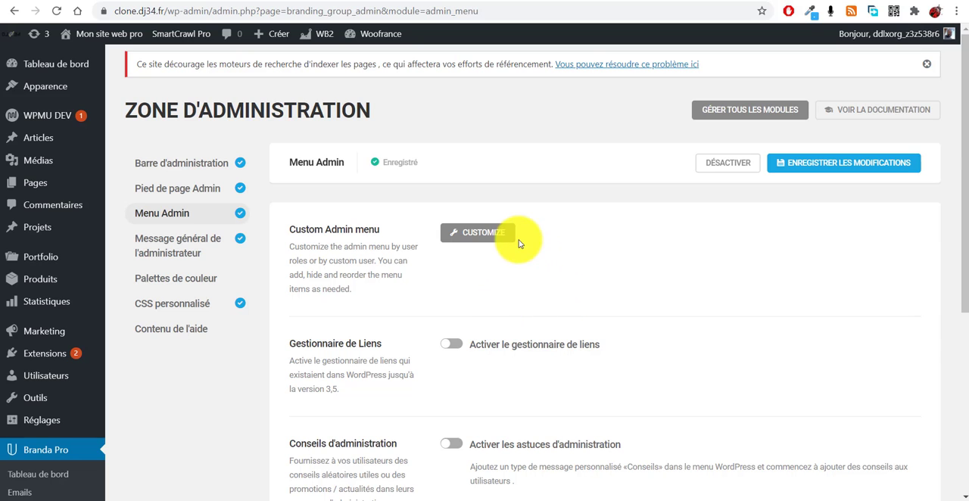
{"action": "left_click", "coordinate": [473, 233]}
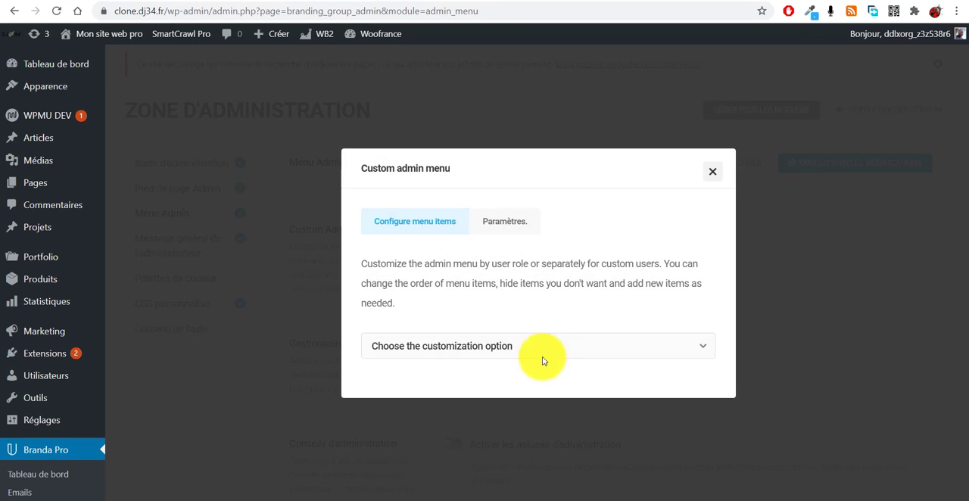
{"action": "left_click", "coordinate": [503, 353]}
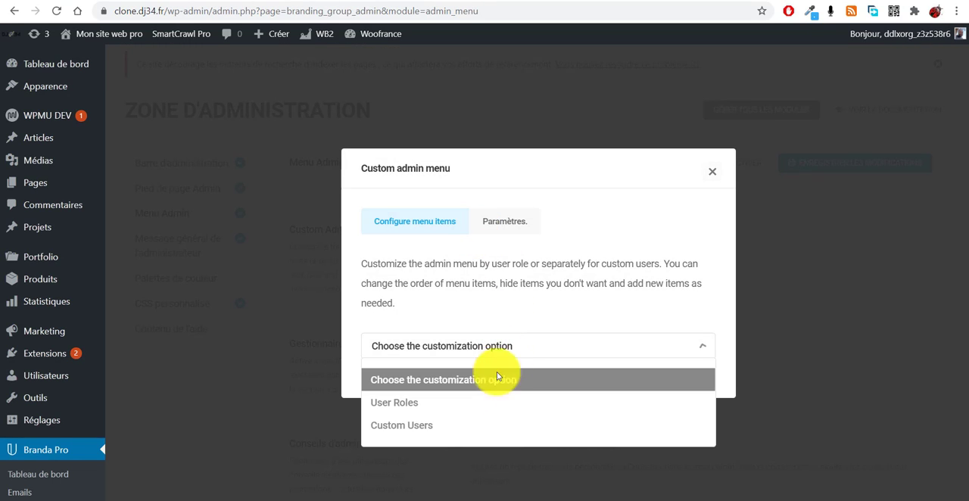
{"action": "left_click", "coordinate": [411, 409]}
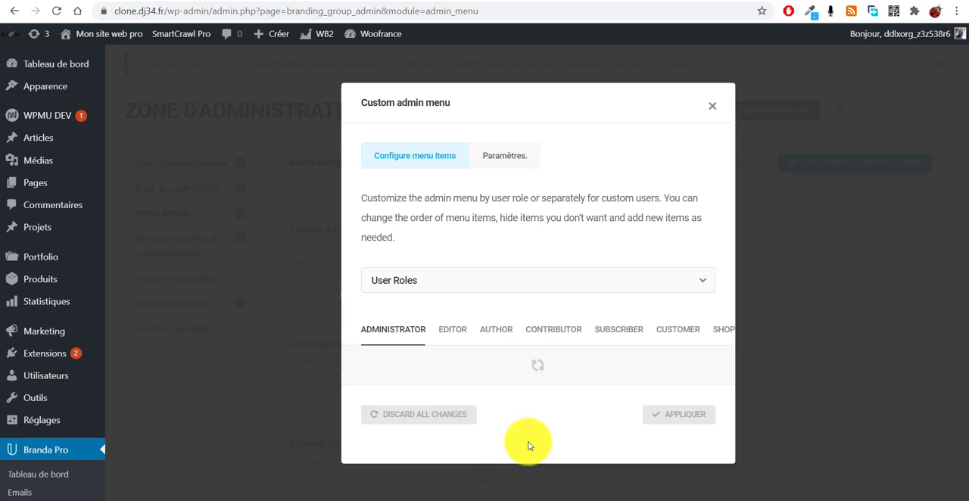
- Unhide the WooCommerce item in the Administrator role's menu list
{"action": "scroll", "coordinate": [545, 339], "scroll_direction": "down", "scroll_amount": 5}
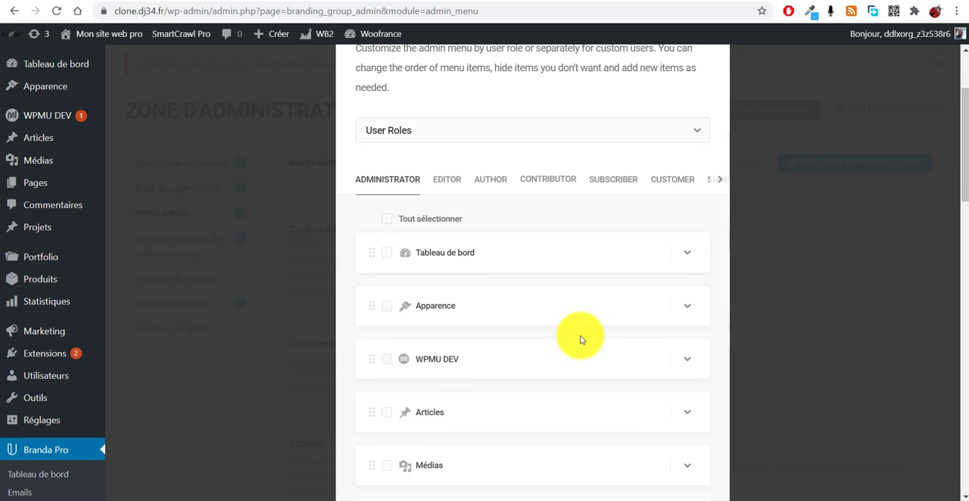
{"action": "scroll", "coordinate": [569, 368], "scroll_direction": "down", "scroll_amount": 1}
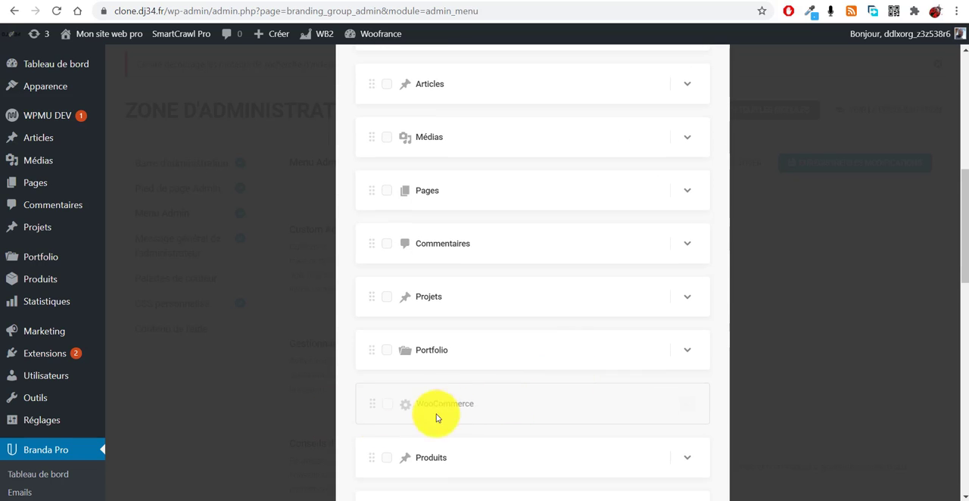
{"action": "left_click", "coordinate": [689, 404]}
{"action": "scroll", "coordinate": [496, 303], "scroll_direction": "up", "scroll_amount": 6}
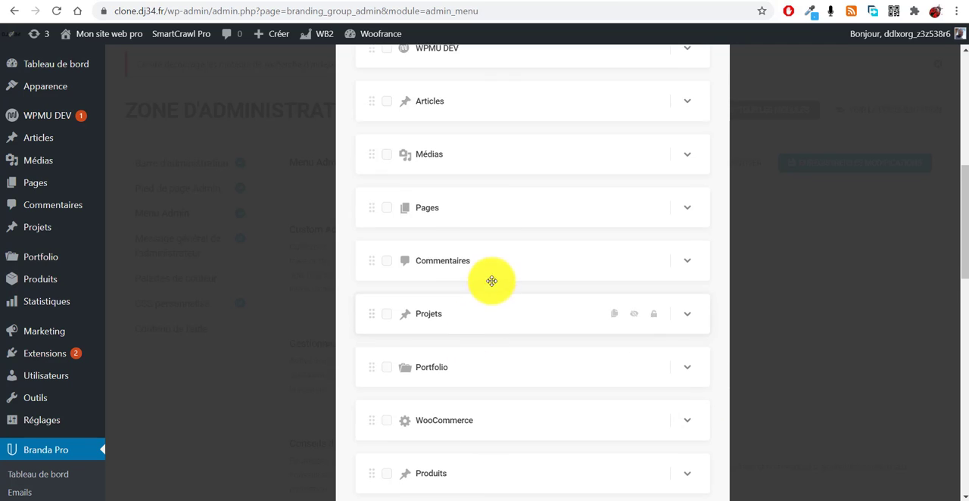
- Duplicate the Apparence item twice in the Administrator role's custom admin menu
{"action": "scroll", "coordinate": [534, 287], "scroll_direction": "down", "scroll_amount": 2}
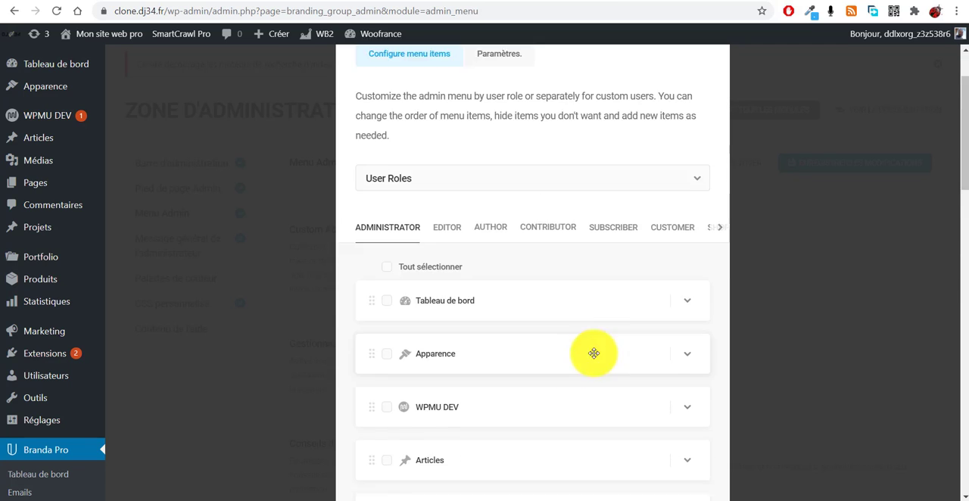
{"action": "left_click", "coordinate": [614, 307]}
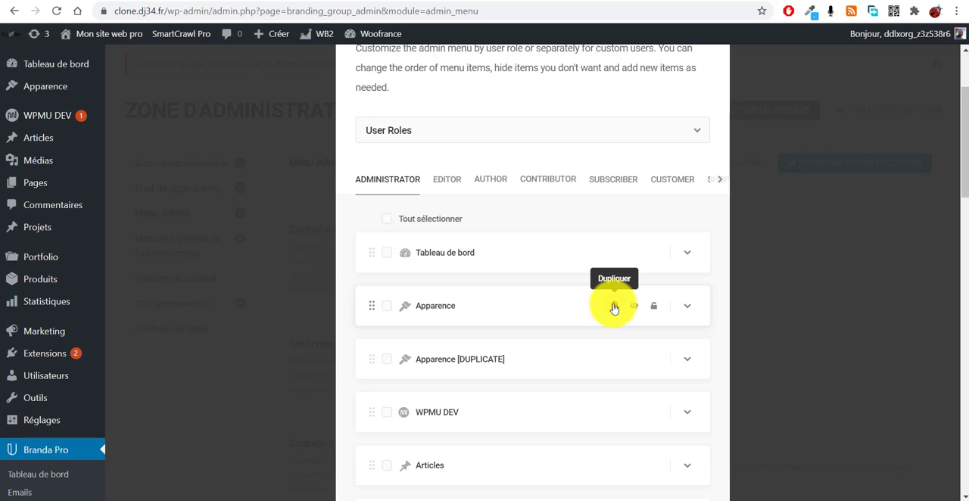
{"action": "left_click", "coordinate": [614, 306]}
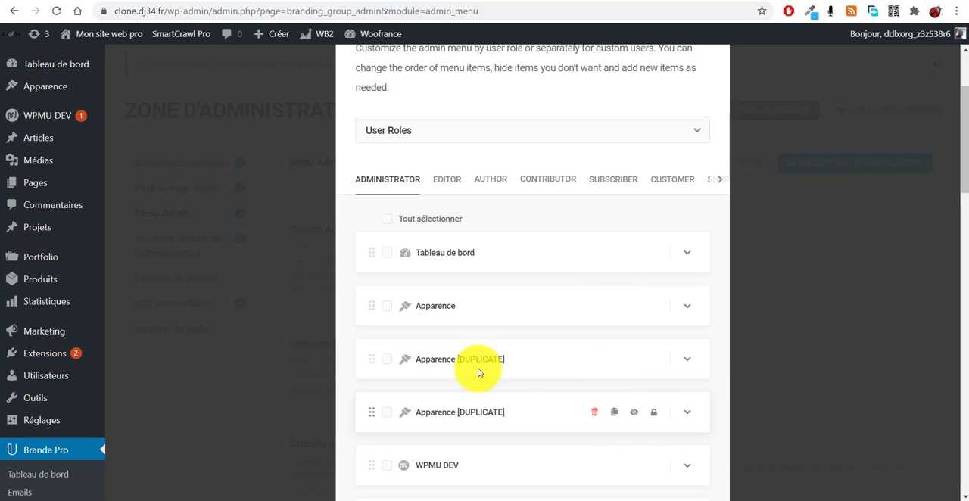
- Expand the first Apparence duplicate's settings and choose the graduation cap Dashicon as its icon
{"action": "left_click", "coordinate": [687, 360]}
{"action": "scroll", "coordinate": [688, 366], "scroll_direction": "down", "scroll_amount": 3}
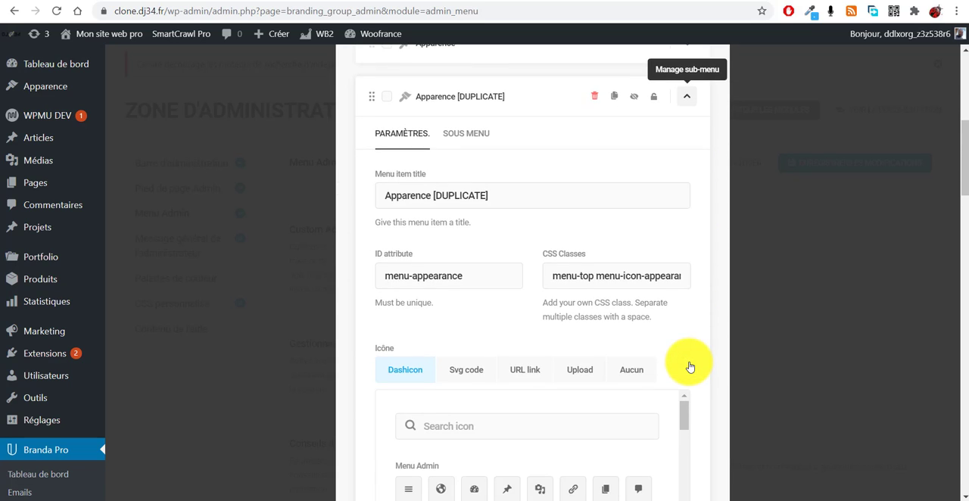
{"action": "scroll", "coordinate": [470, 299], "scroll_direction": "down", "scroll_amount": 2}
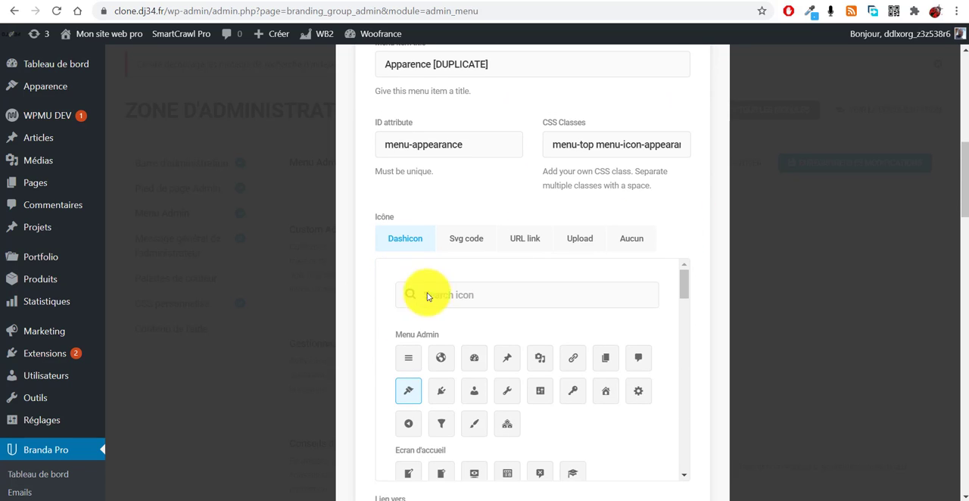
{"action": "scroll", "coordinate": [530, 303], "scroll_direction": "down", "scroll_amount": 3}
{"action": "scroll", "coordinate": [509, 353], "scroll_direction": "down", "scroll_amount": 2}
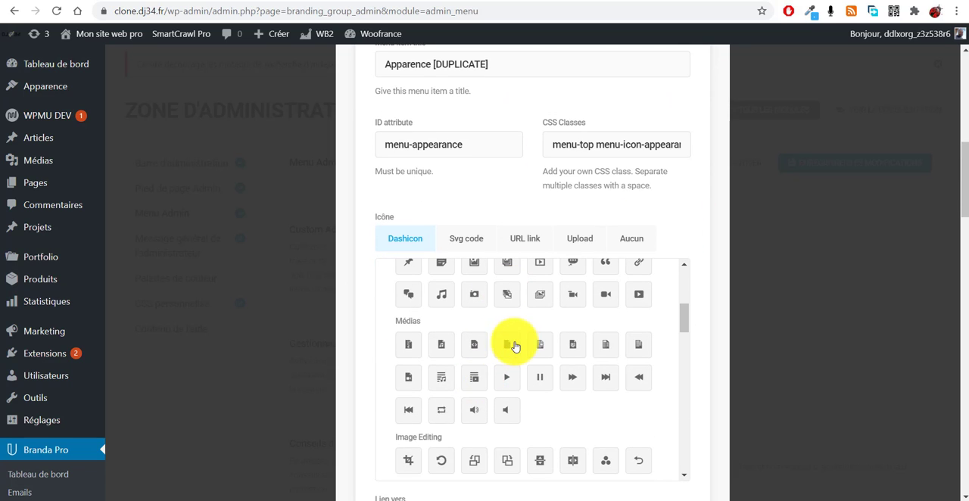
{"action": "scroll", "coordinate": [513, 345], "scroll_direction": "up", "scroll_amount": 2}
{"action": "left_click", "coordinate": [573, 342]}
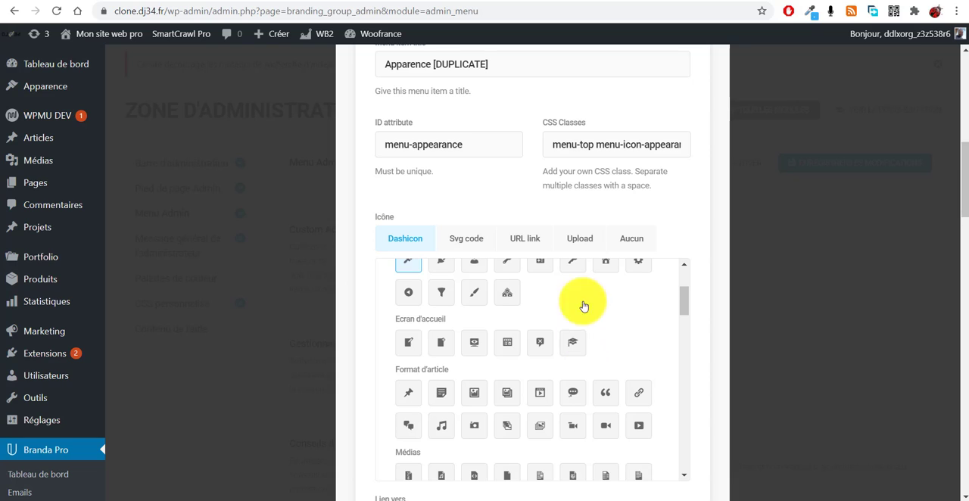
{"action": "scroll", "coordinate": [530, 307], "scroll_direction": "up", "scroll_amount": 4}
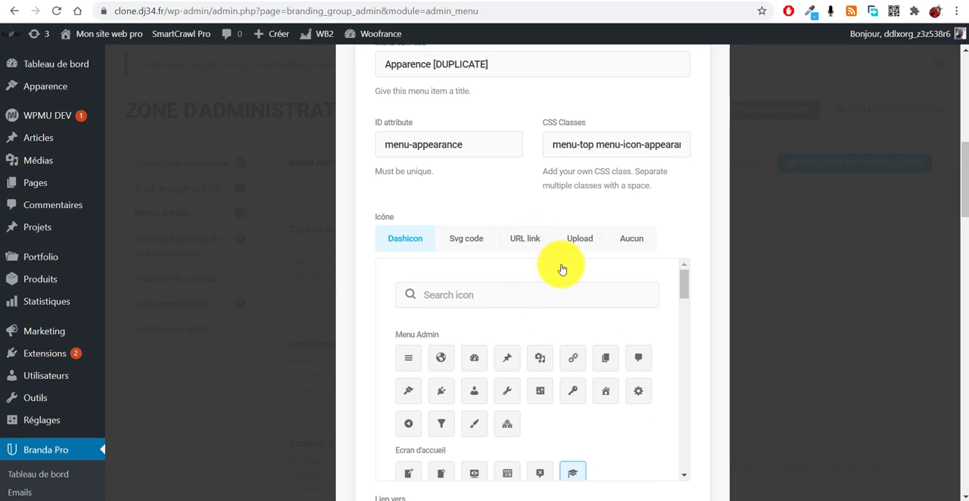
- Switch the expanded Apparence duplicate's icon source to URL link and review its link destination settings
{"action": "left_click", "coordinate": [526, 238]}
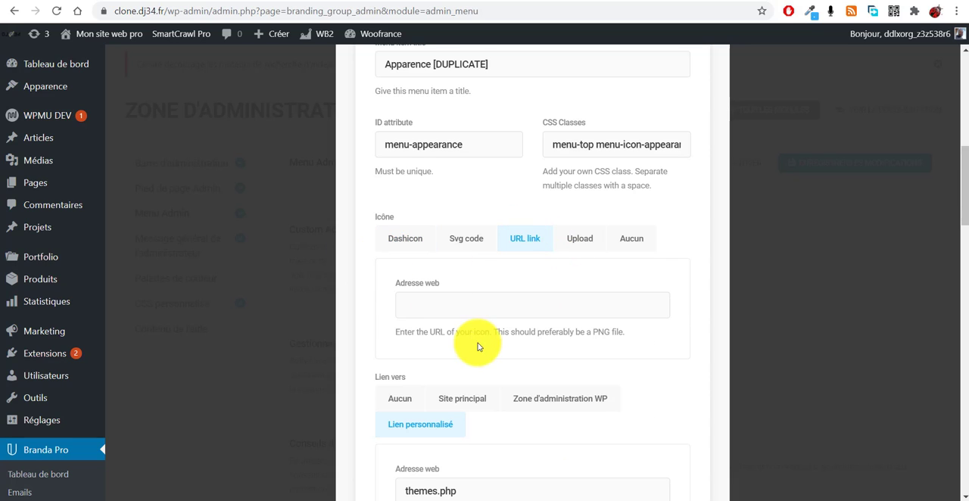
{"action": "scroll", "coordinate": [502, 402], "scroll_direction": "down", "scroll_amount": 4}
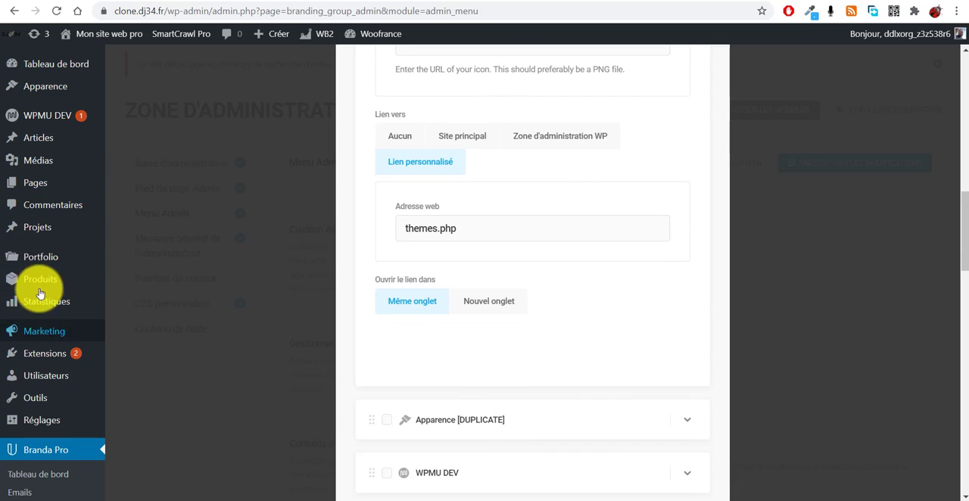
{"action": "mouse_move", "coordinate": [70, 308]}
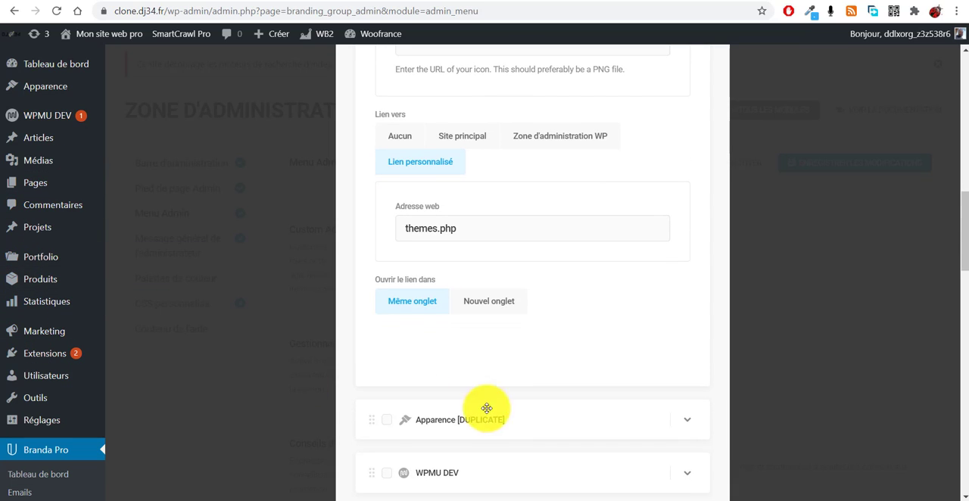
- Review the rest of the Administrator menu list and close the Custom admin menu window without applying the changes
{"action": "scroll", "coordinate": [530, 418], "scroll_direction": "down", "scroll_amount": 6}
{"action": "scroll", "coordinate": [552, 422], "scroll_direction": "down", "scroll_amount": 3}
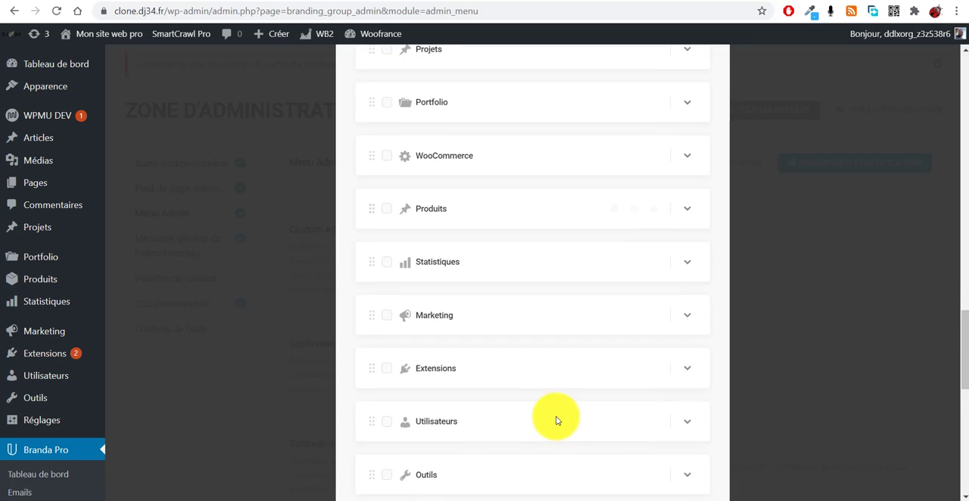
{"action": "scroll", "coordinate": [553, 421], "scroll_direction": "up", "scroll_amount": 15}
{"action": "scroll", "coordinate": [557, 419], "scroll_direction": "up", "scroll_amount": 4}
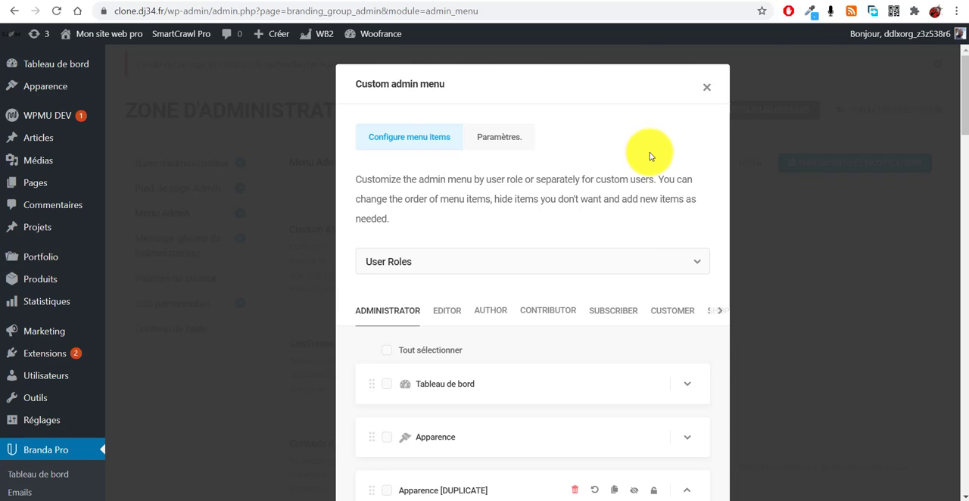
{"action": "left_click", "coordinate": [710, 91]}
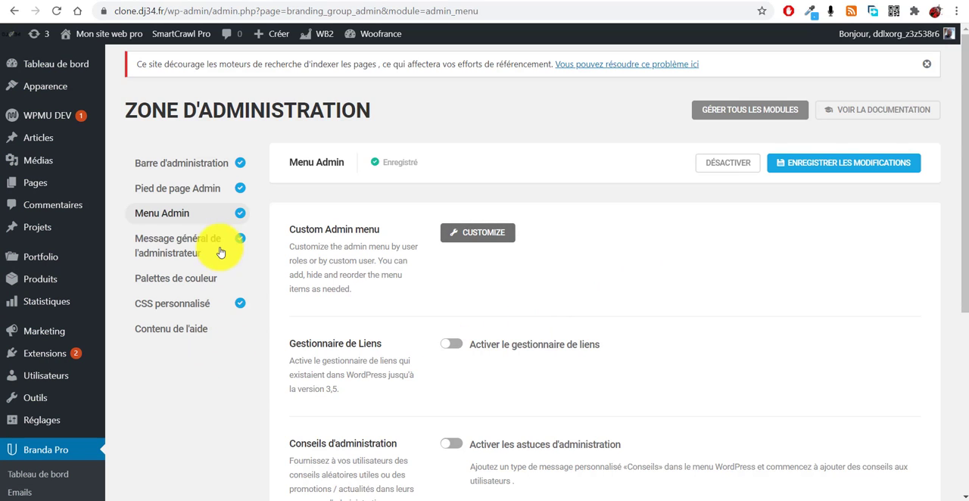
{"action": "scroll", "coordinate": [257, 363], "scroll_direction": "down", "scroll_amount": 1}
{"action": "scroll", "coordinate": [250, 402], "scroll_direction": "down", "scroll_amount": 3}
{"action": "scroll", "coordinate": [227, 420], "scroll_direction": "up", "scroll_amount": 2}
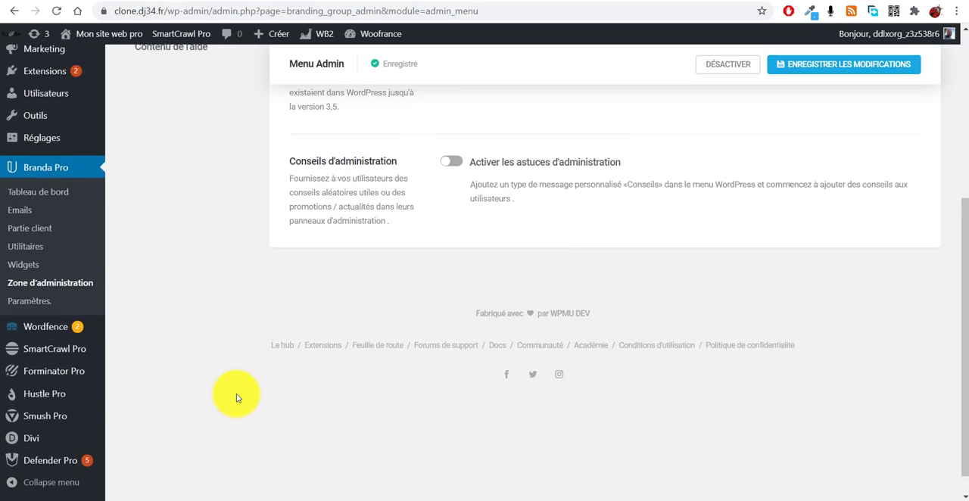
{"action": "scroll", "coordinate": [242, 421], "scroll_direction": "up", "scroll_amount": 1}
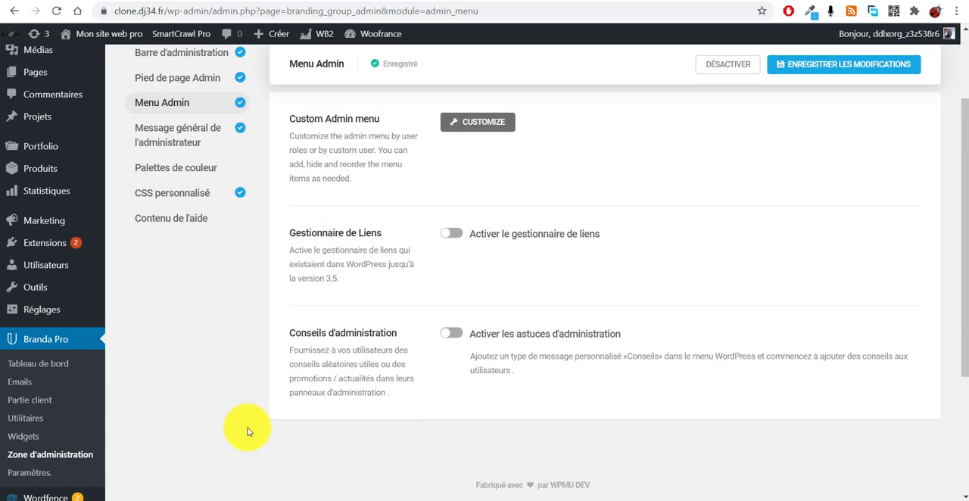
{"action": "scroll", "coordinate": [204, 333], "scroll_direction": "up", "scroll_amount": 2}
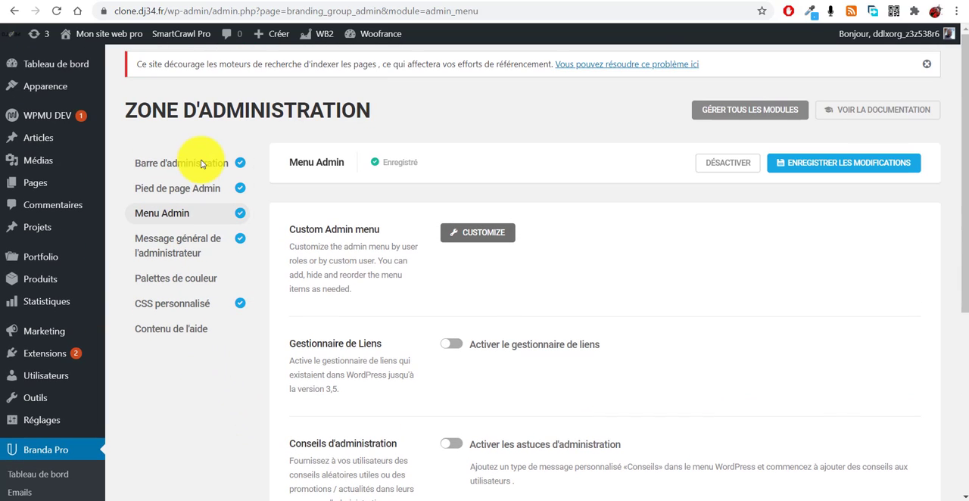